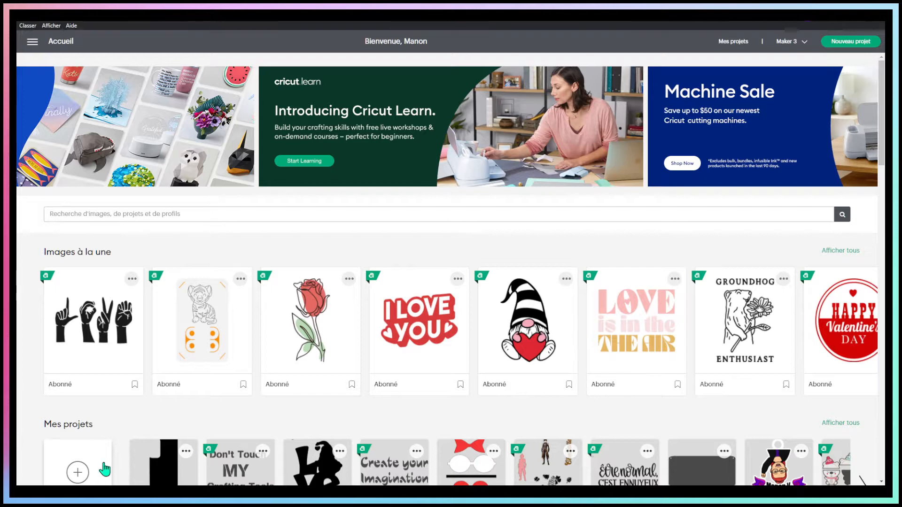
Step: Create a new project and place a text object with the maker's first name near the middle of the canvas
left_click(104, 469)
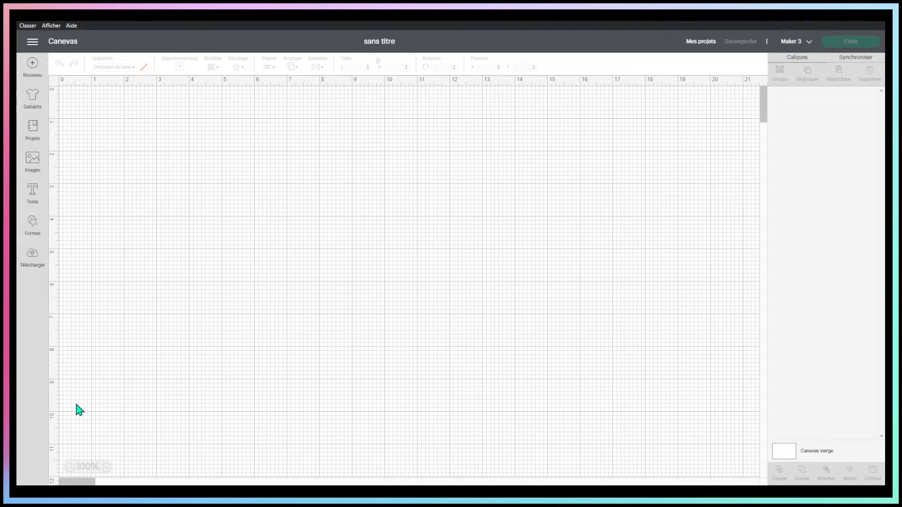
left_click(30, 228)
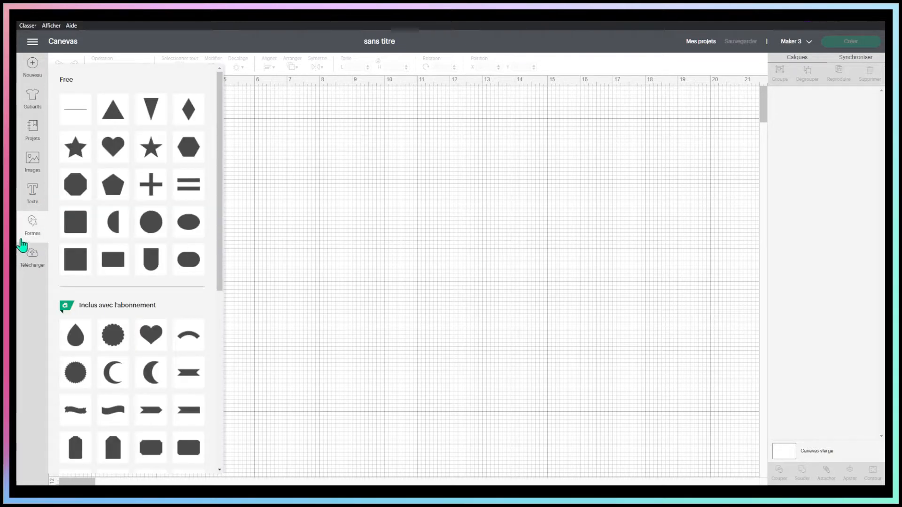
left_click(29, 224)
left_click(32, 193)
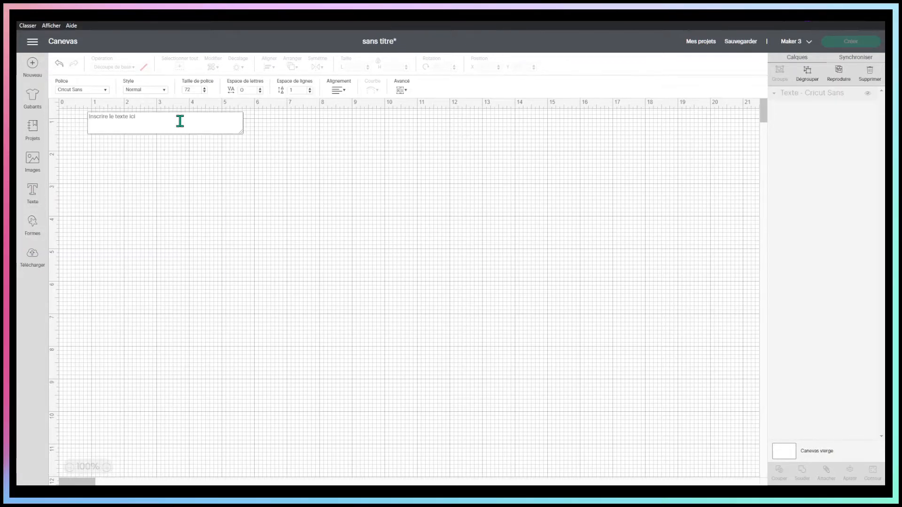
type("MAnon")
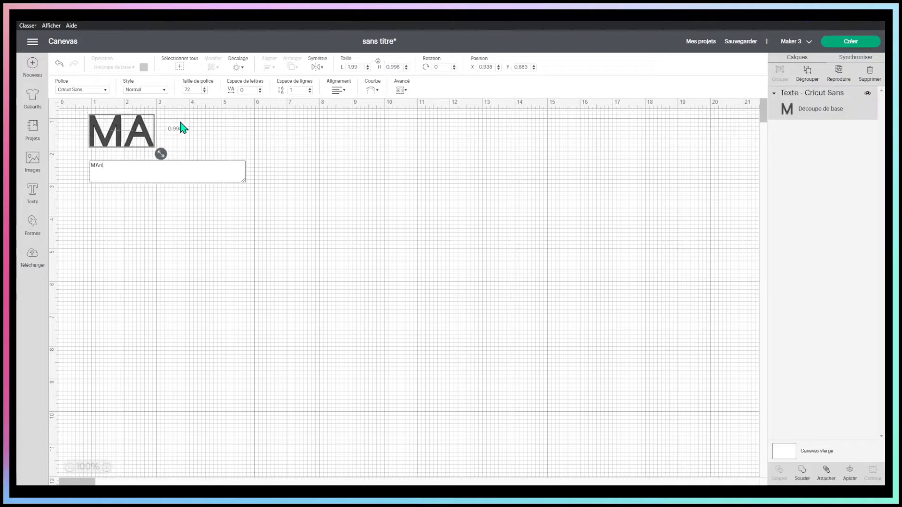
key("BackSpace")
key("BackSpace")
key("BackSpace")
key("BackSpace")
type("anon")
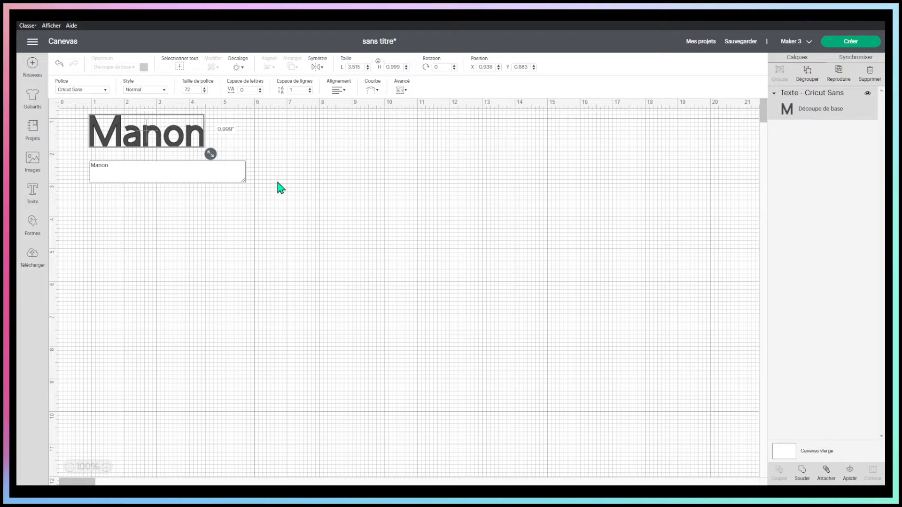
left_click(352, 216)
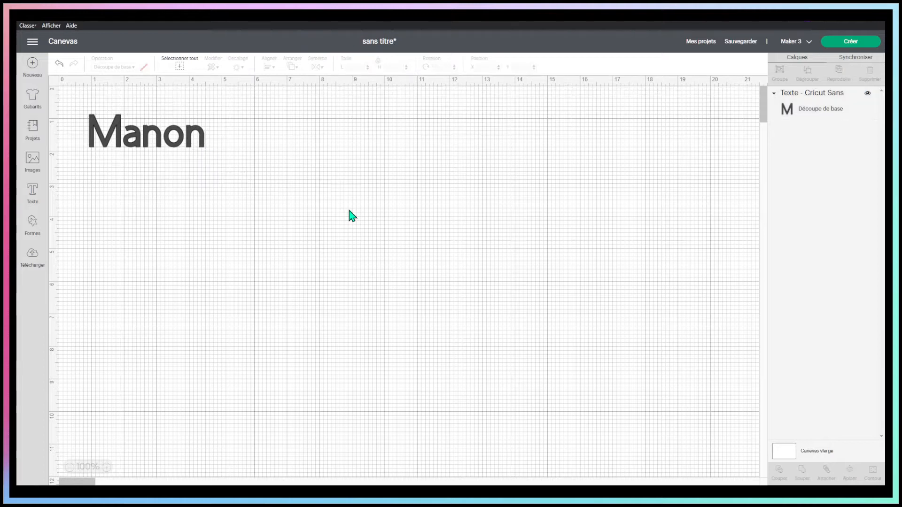
left_click(123, 139)
left_click_drag(123, 138, 314, 240)
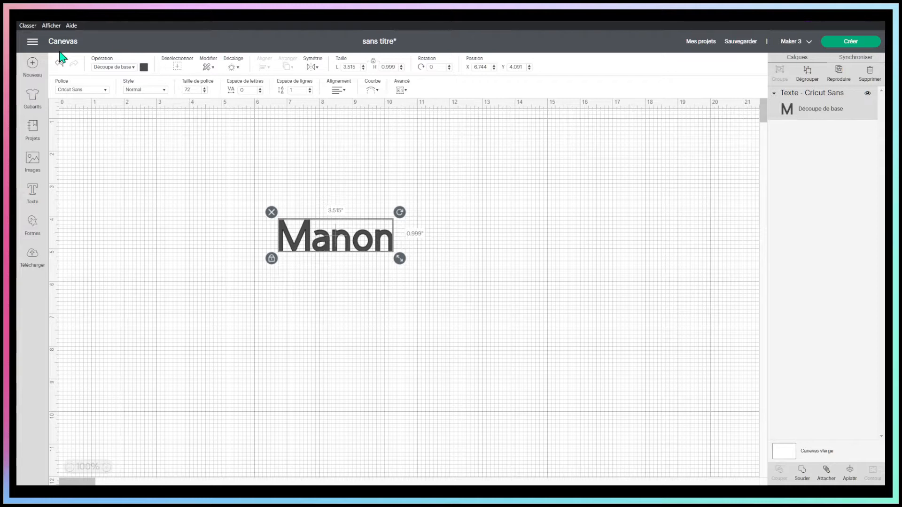
Step: Turn off the kerned-fonts-only filter, search the fonts for "ama" and apply the Amarillo font to the name text
left_click(106, 91)
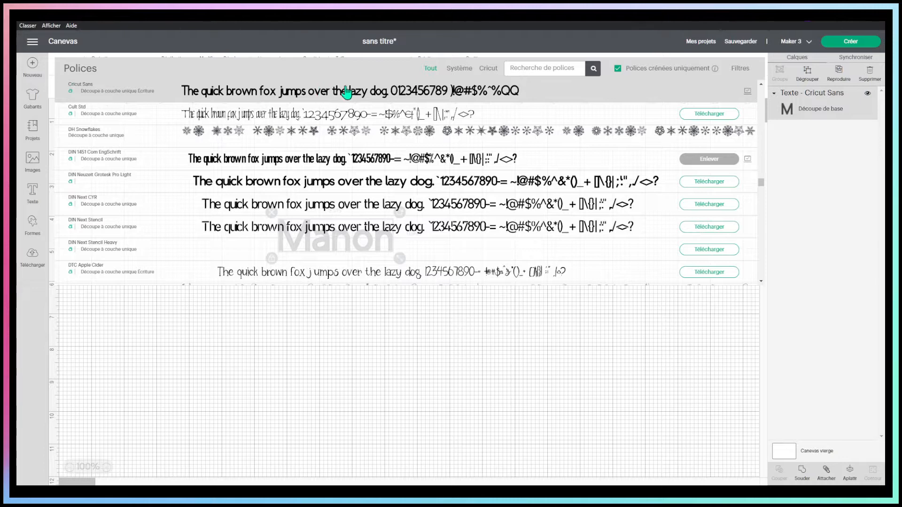
left_click(515, 67)
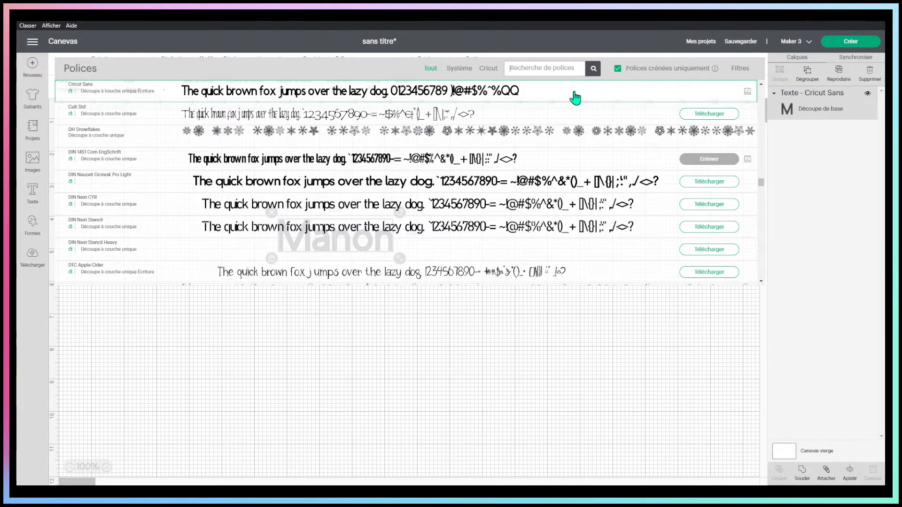
left_click(617, 70)
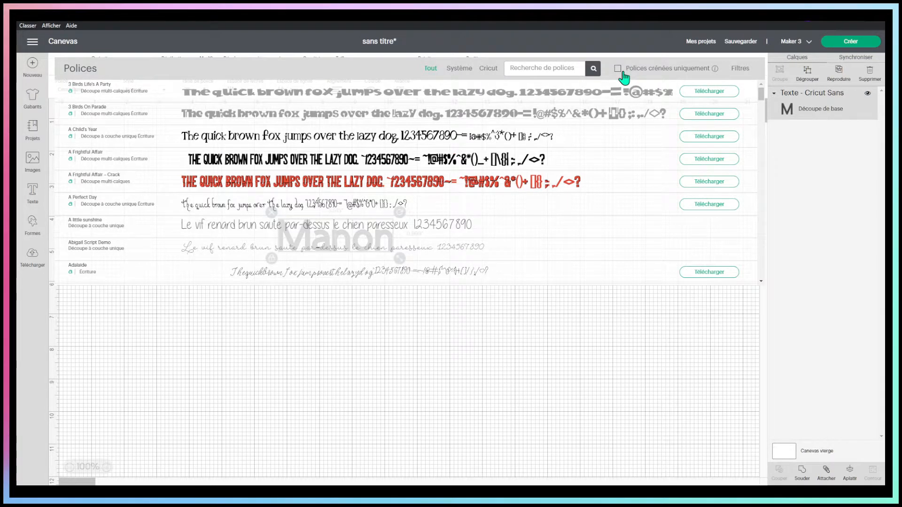
scroll(369, 209, "down", 4)
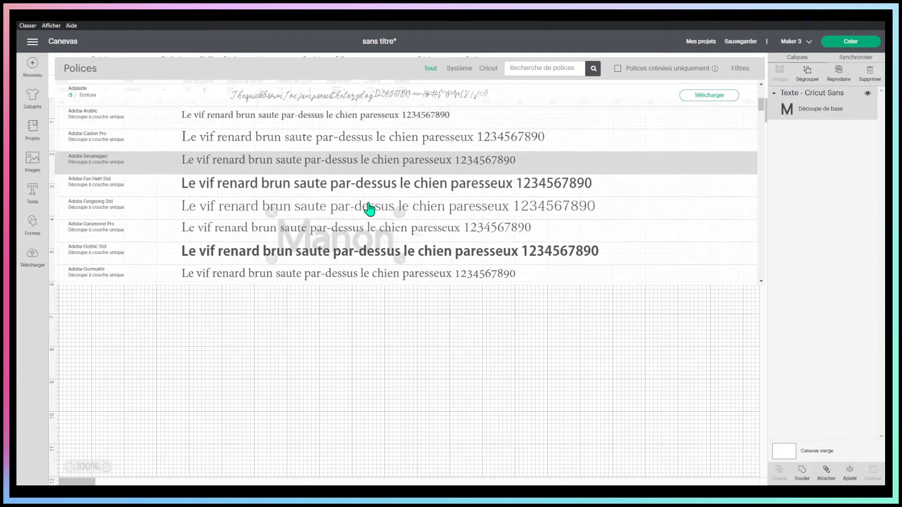
scroll(369, 209, "up", 4)
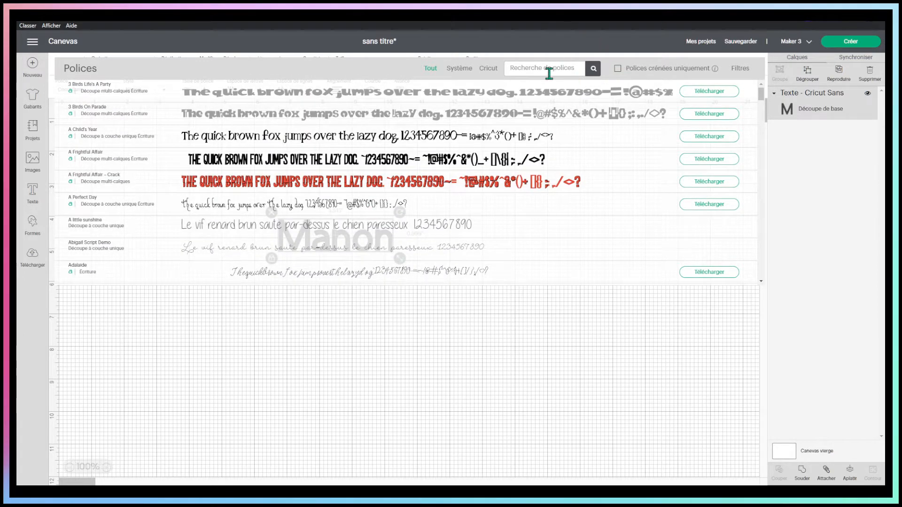
left_click(550, 70)
type("ama")
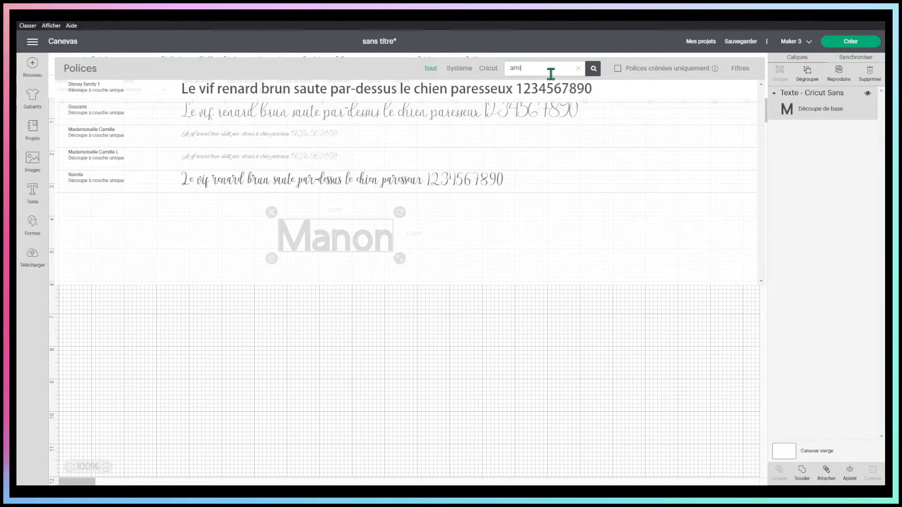
key("BackSpace")
type("a")
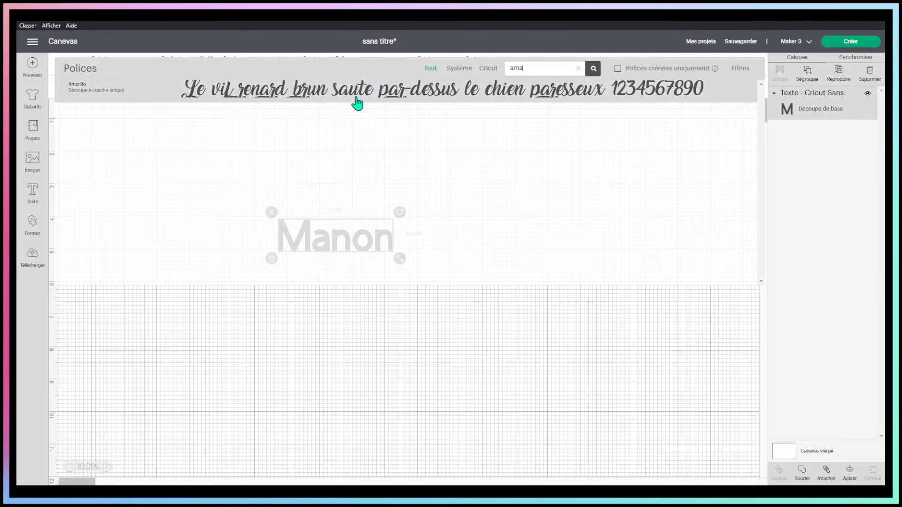
left_click(357, 103)
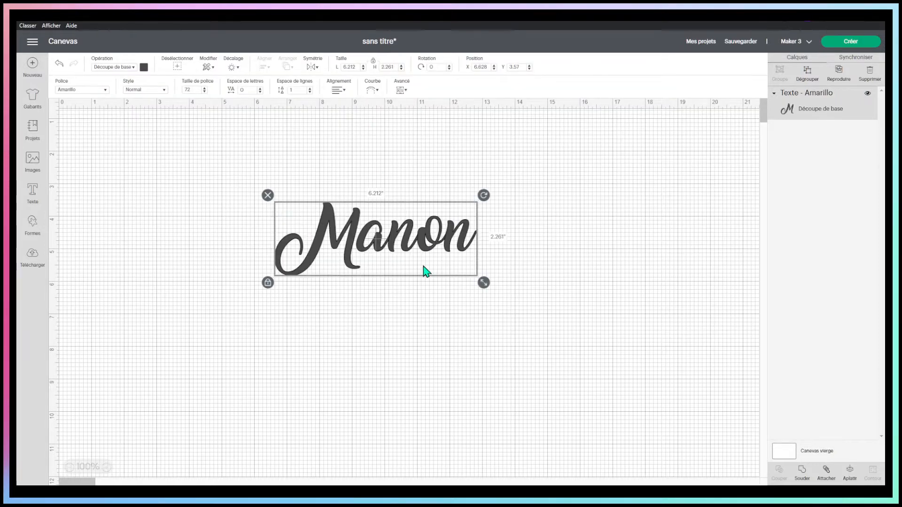
Step: Enlarge the name text to about 12.66 inches wide and reposition it near the middle of the canvas
left_click_drag(382, 243, 360, 241)
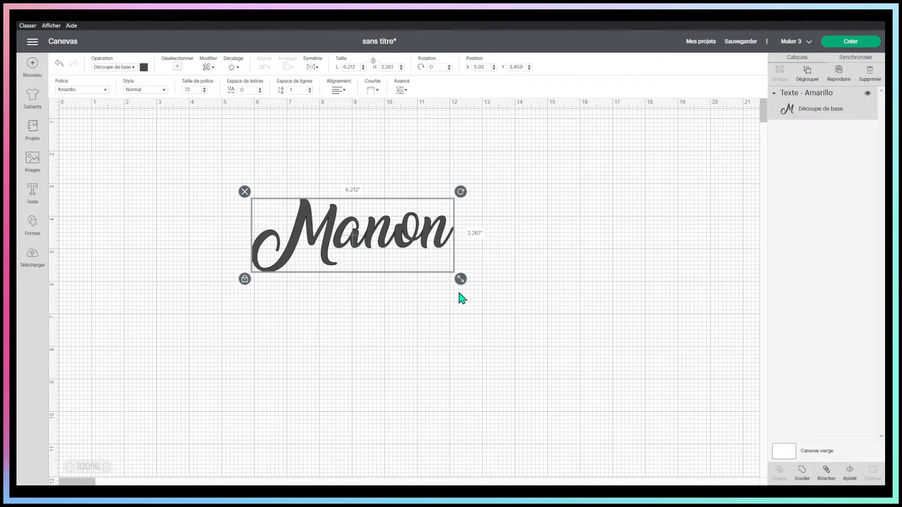
left_click_drag(461, 280, 554, 365)
left_click_drag(501, 262, 407, 254)
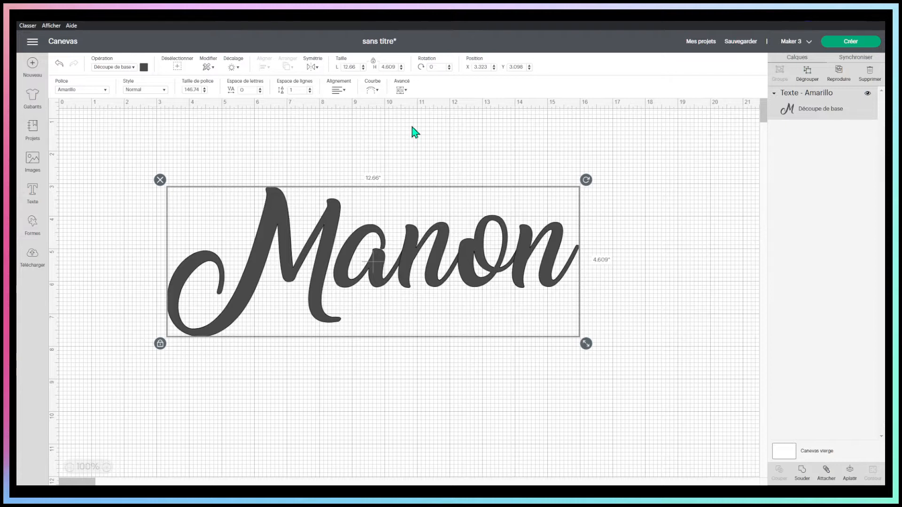
Step: Add a merged 0.25-inch offset with rounded corners around the name and hide the small slit contour inside its letter o
left_click(228, 70)
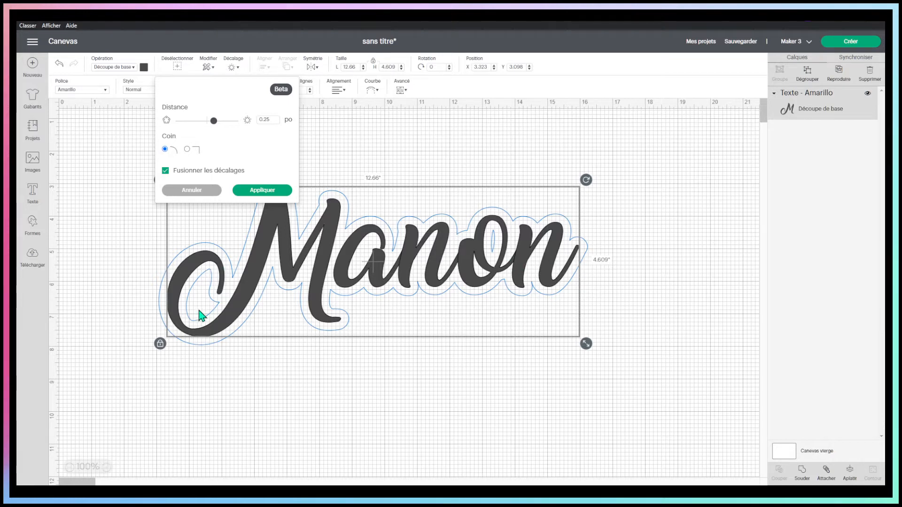
left_click(271, 192)
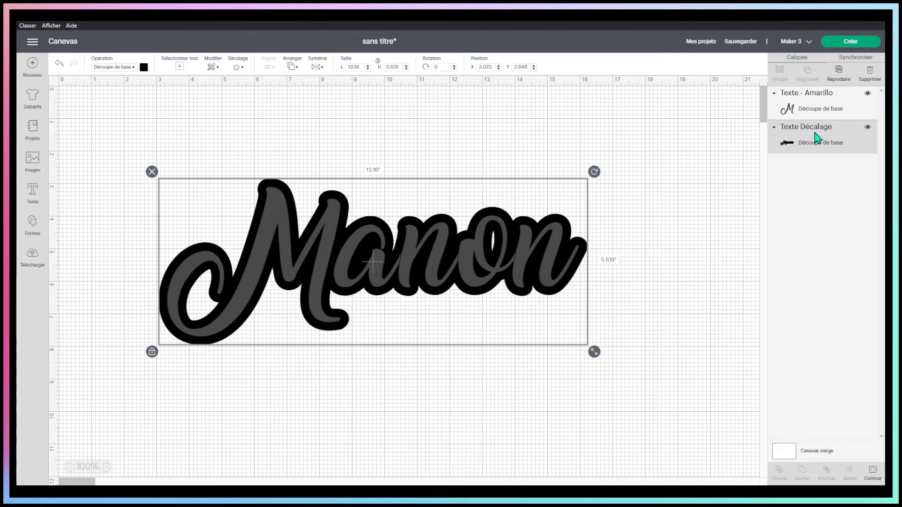
left_click(873, 474)
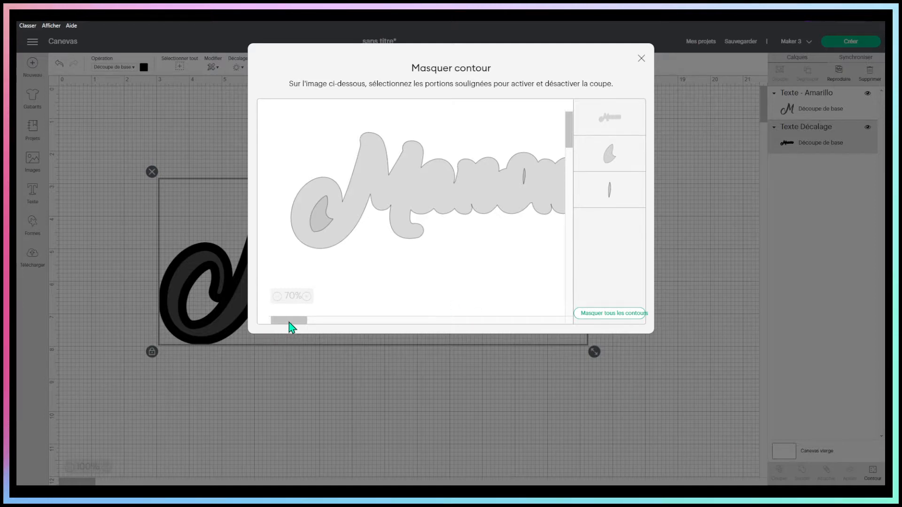
mouse_move(288, 322)
left_mouse_down()
mouse_move(306, 323)
mouse_move(296, 326)
left_mouse_up()
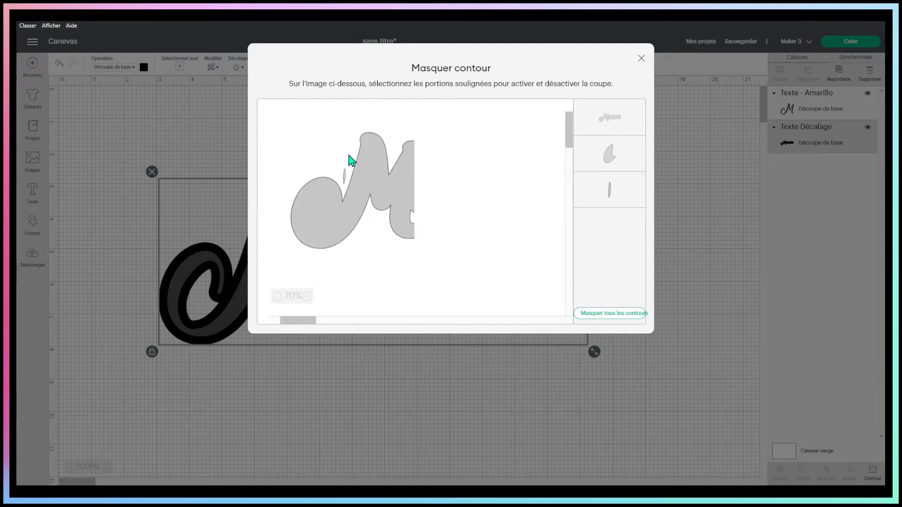
left_click(344, 180)
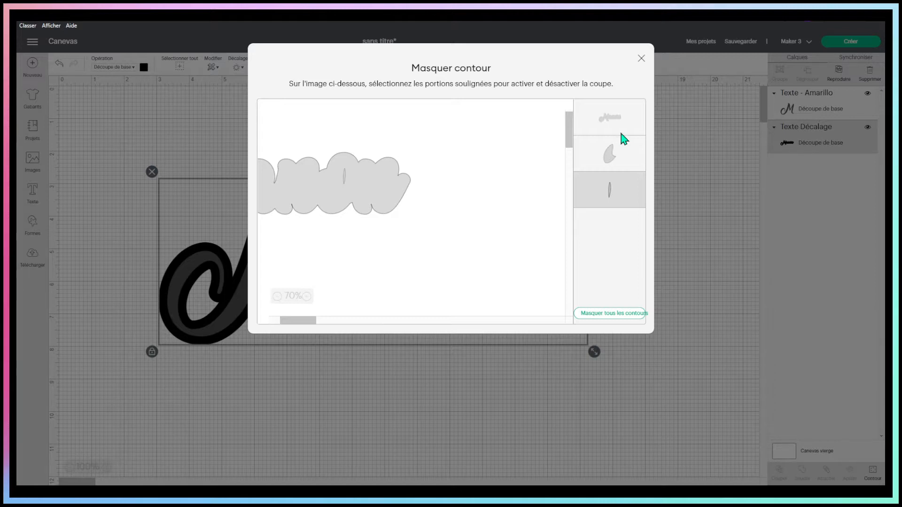
left_click(642, 59)
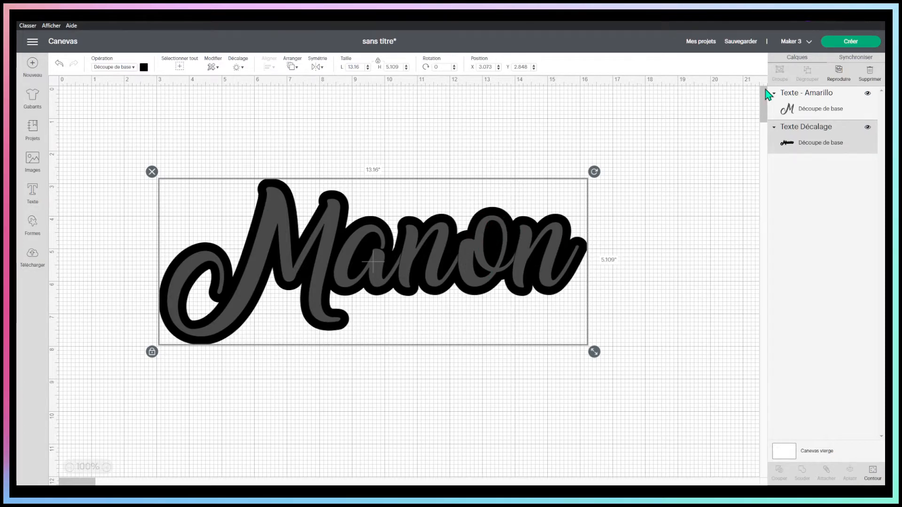
Step: Change the colour of the Amarillo text layer to dark purple
left_click(804, 115)
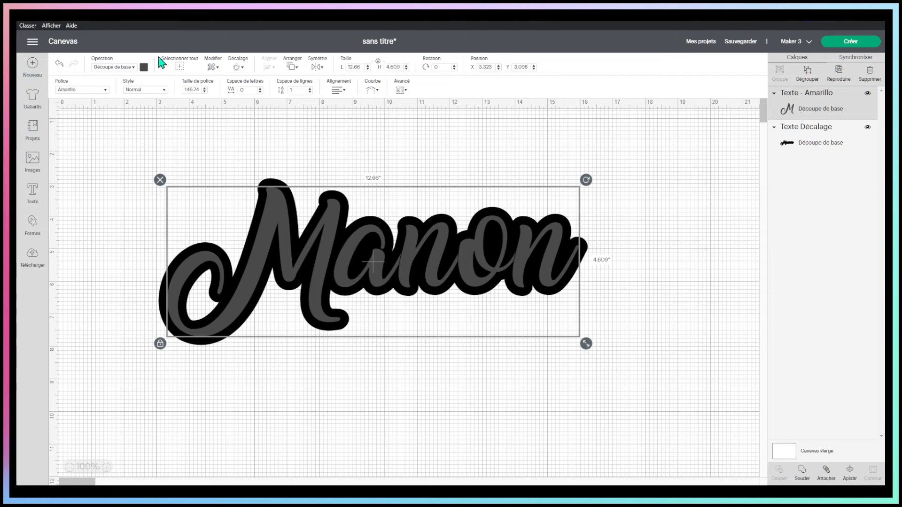
left_click(144, 66)
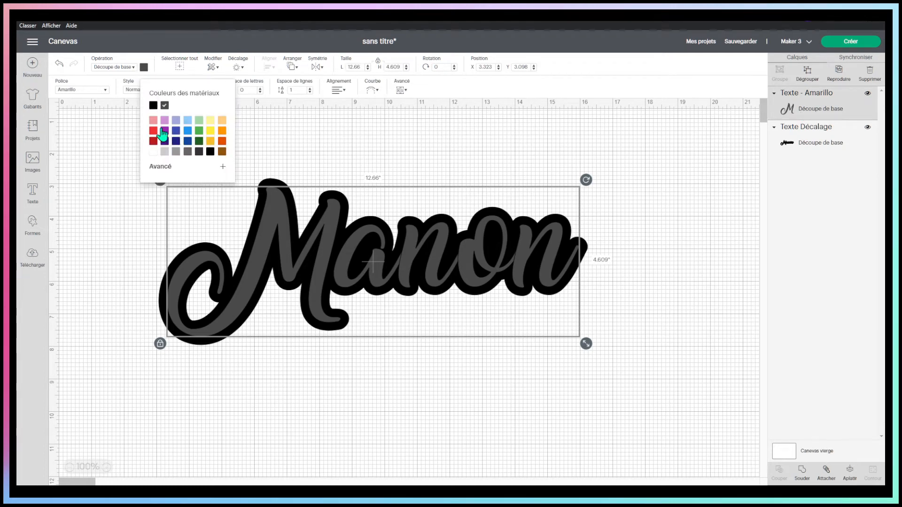
left_click(687, 204)
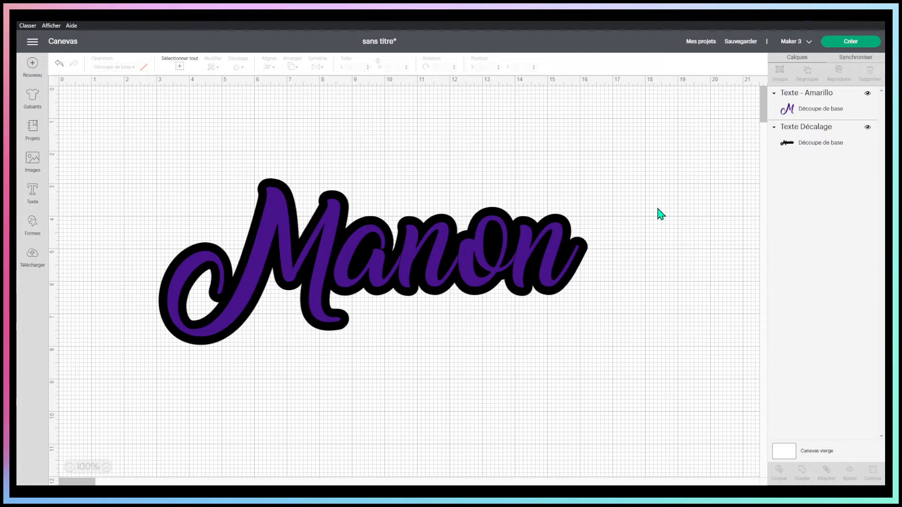
Step: Resize the name and its offset together to a width of 5 inches, keeping both layers selected
left_click_drag(117, 130, 647, 394)
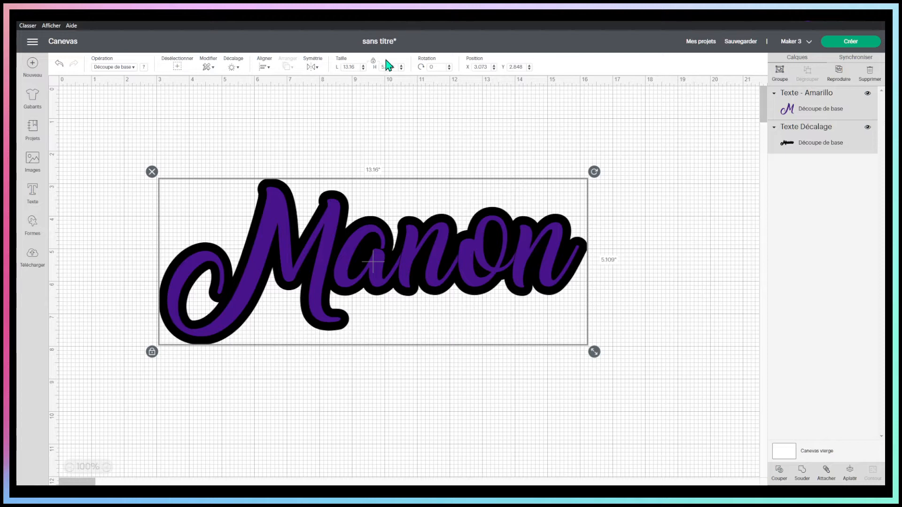
left_click(357, 67)
type("5")
key("Return")
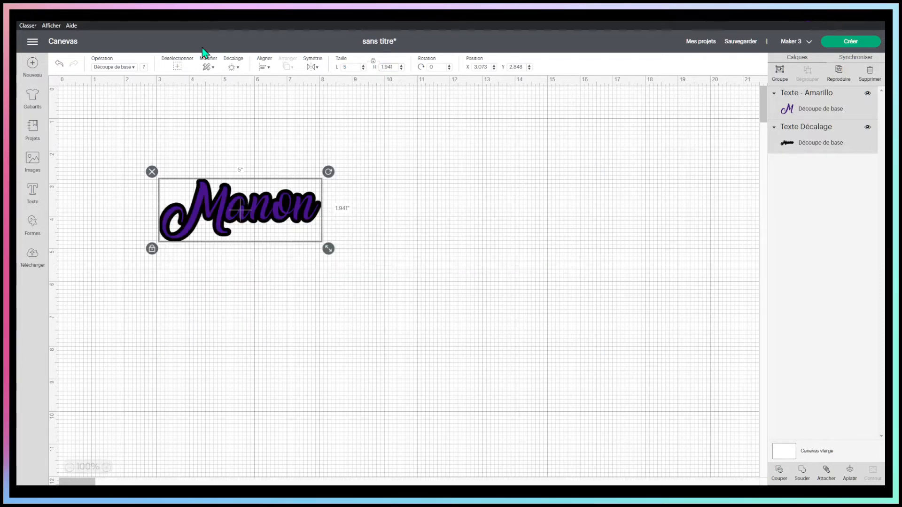
left_click(481, 296)
left_click(285, 221)
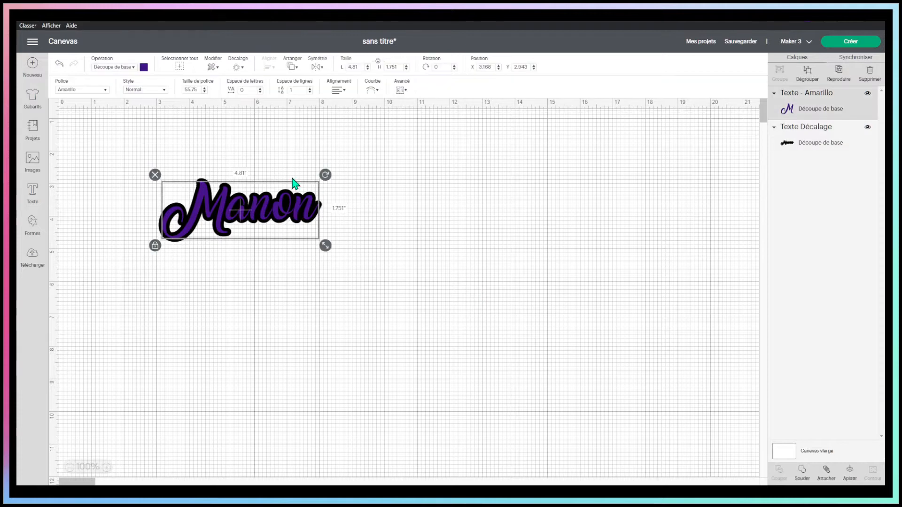
left_click_drag(107, 136, 396, 278)
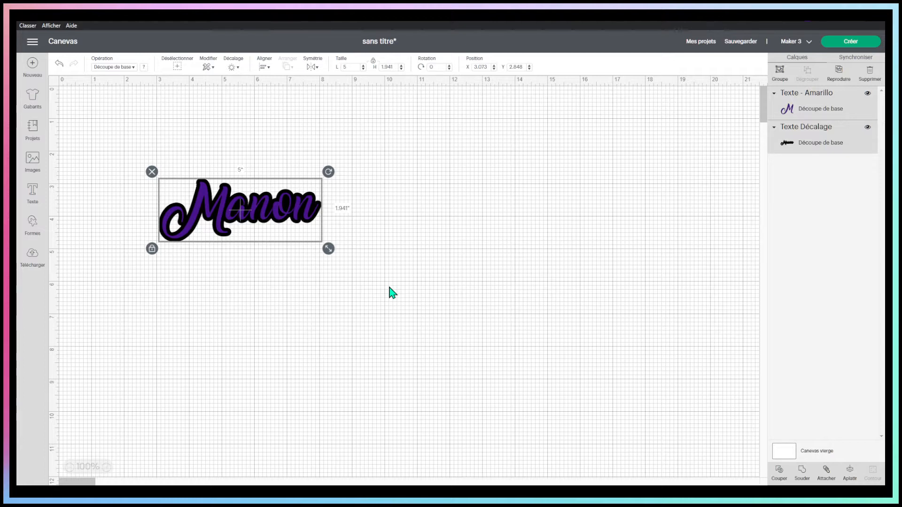
Step: Send the design to cutting preparation and choose loading without a mat for all materials
left_click(853, 44)
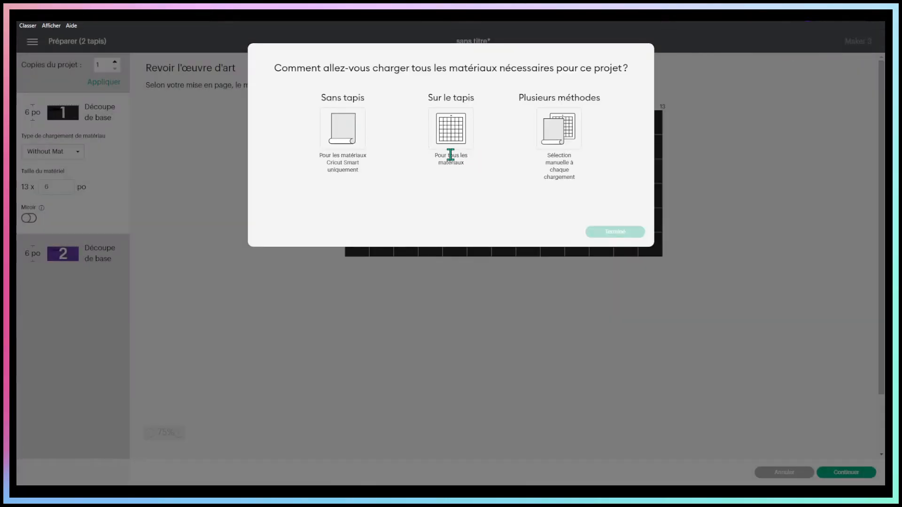
left_click(350, 133)
left_click(627, 233)
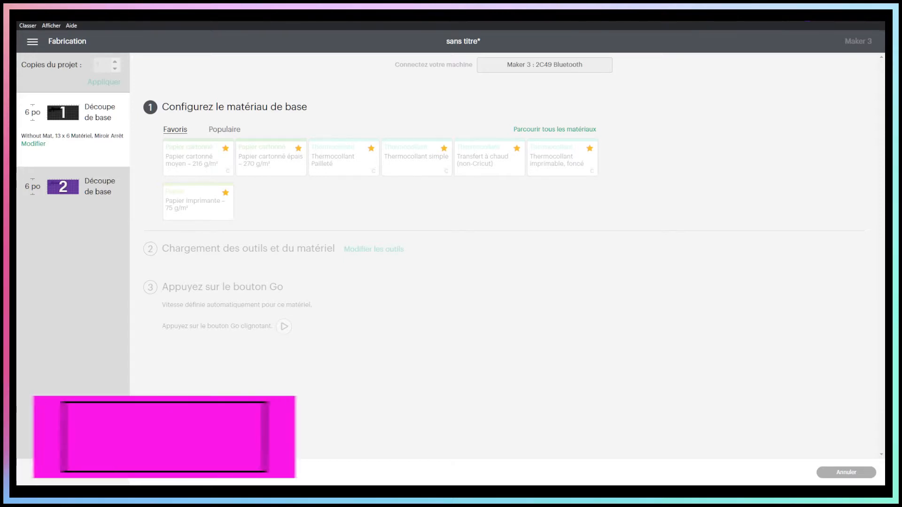
Step: Set the base material to Smart Vinyl – Permanent and have the material settings remembered
left_click(540, 130)
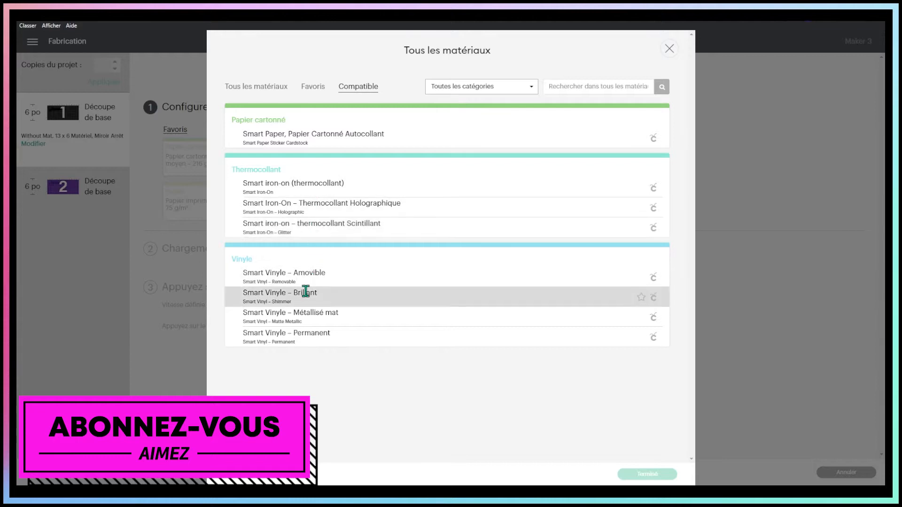
left_click(323, 335)
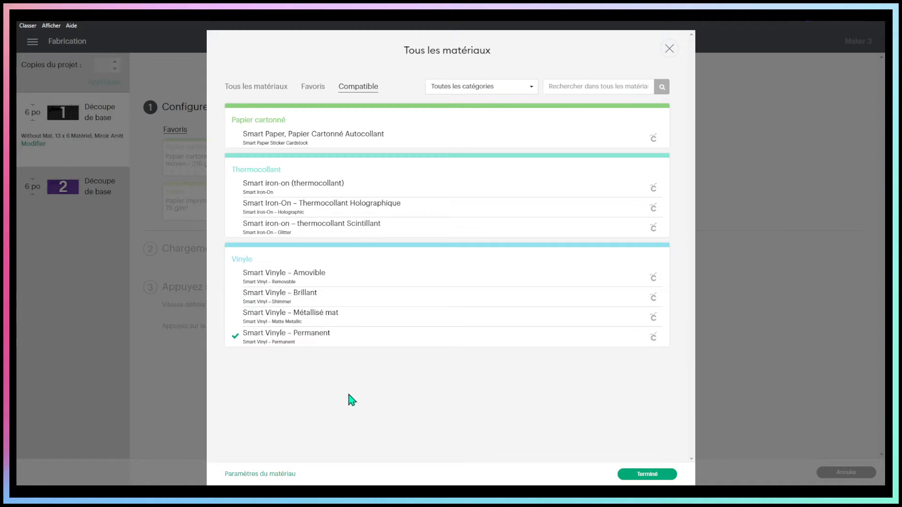
left_click(657, 478)
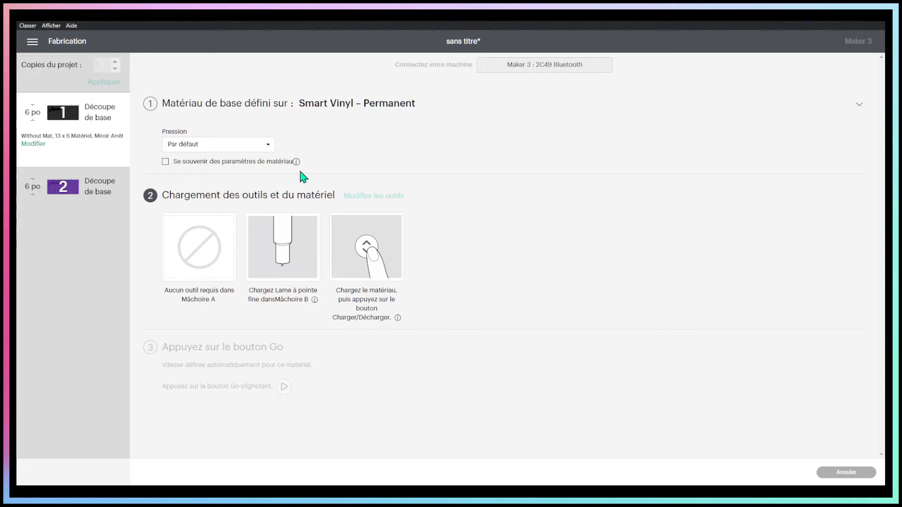
left_click(165, 162)
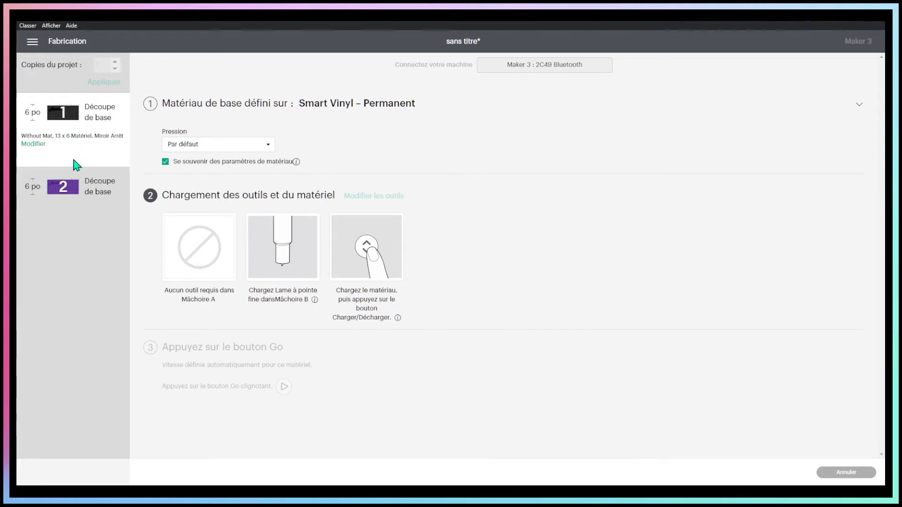